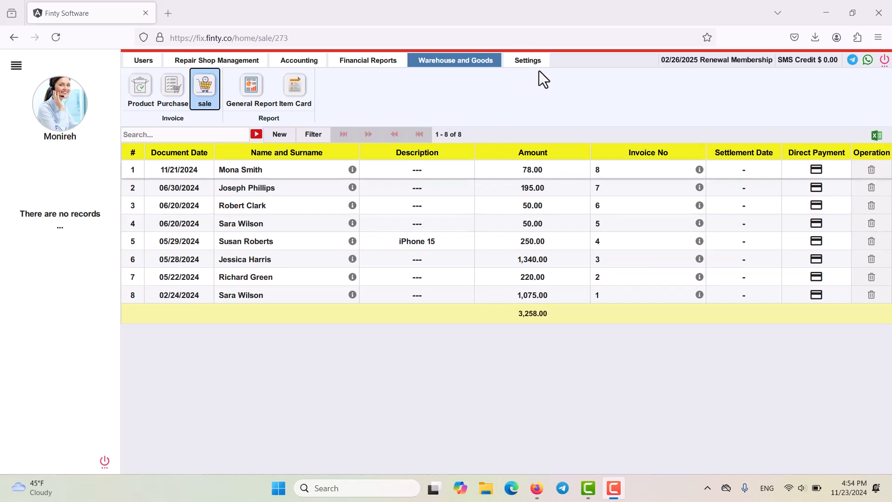
Step: Review the warehouse category settings, including the blank new-category form and the subcategories of Second hand cell phone
{"action": "left_click", "coordinate": [526, 61]}
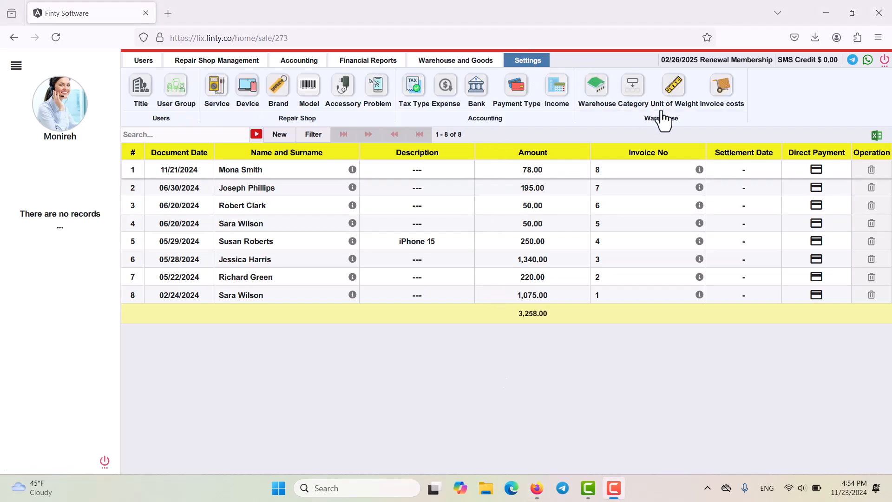
{"action": "left_click", "coordinate": [634, 95]}
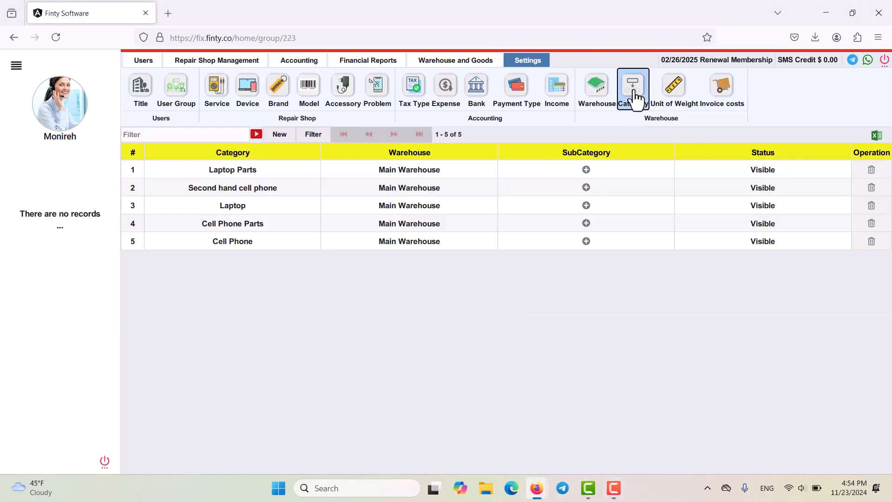
{"action": "left_click", "coordinate": [277, 135]}
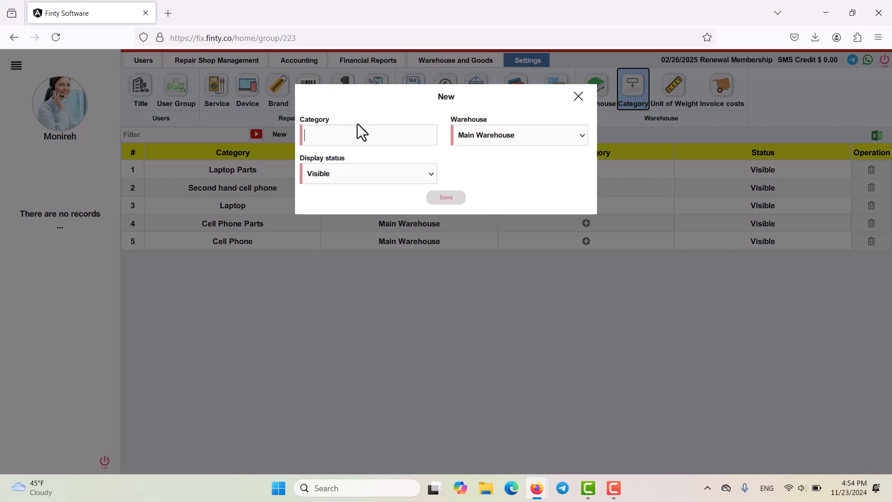
{"action": "left_click", "coordinate": [581, 99]}
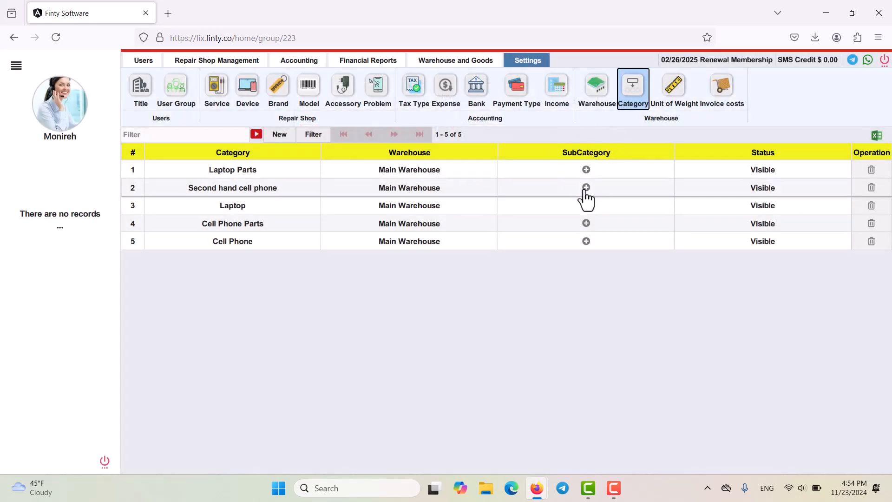
{"action": "left_click", "coordinate": [586, 188]}
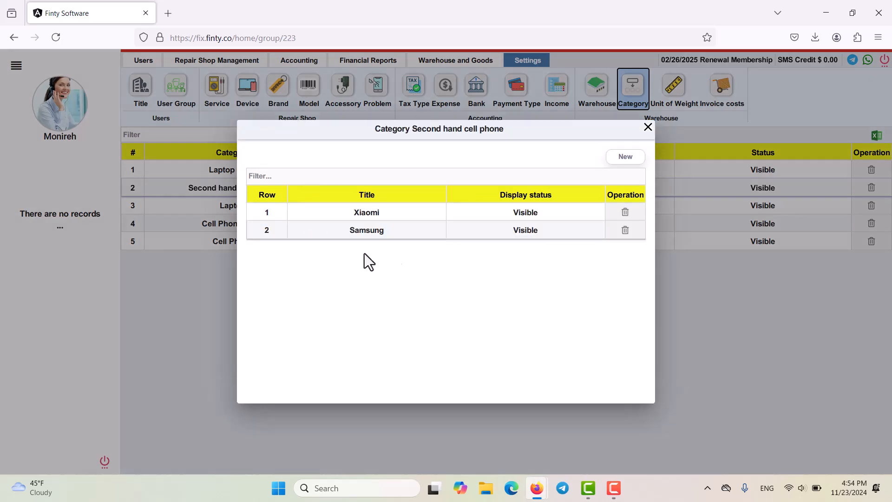
{"action": "left_click", "coordinate": [648, 127]}
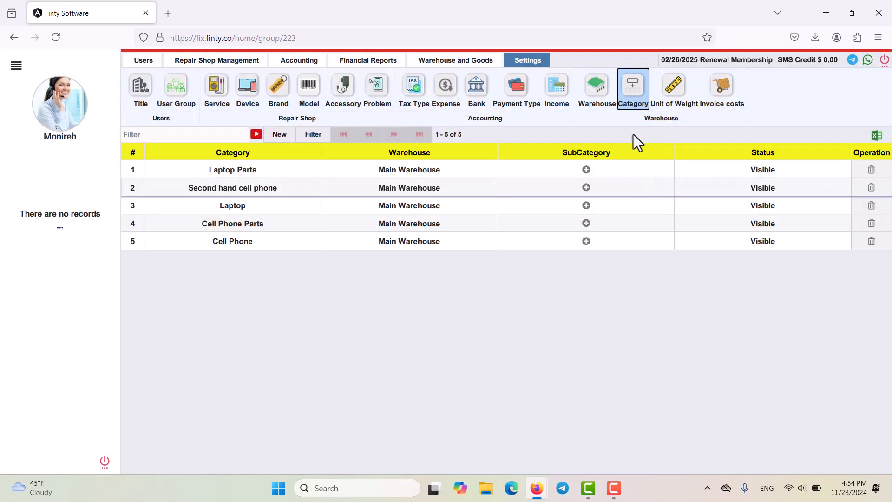
Step: View the list of products in the Warehouse and Goods area
{"action": "left_click", "coordinate": [442, 62]}
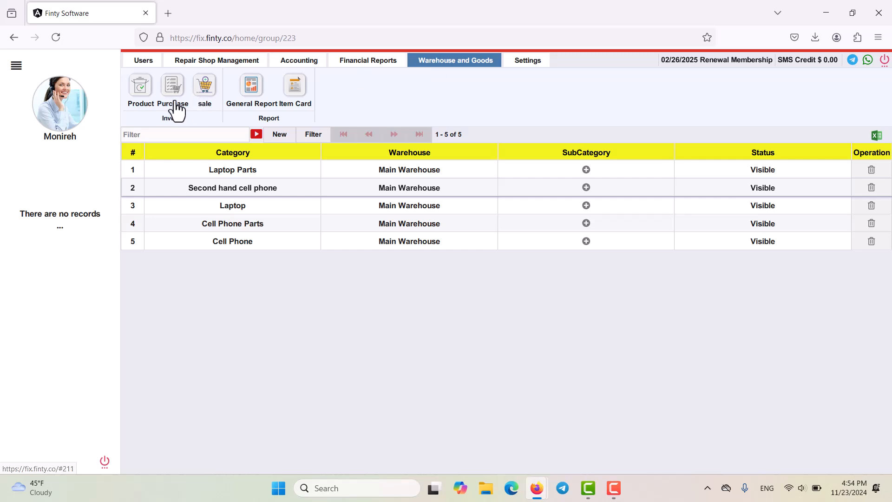
{"action": "left_click", "coordinate": [145, 95]}
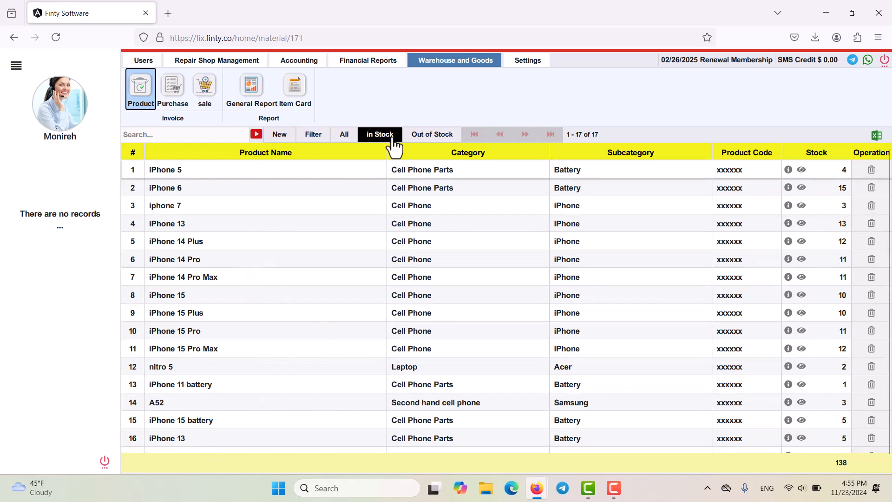
Step: Start a new sale invoice for an existing client, look at the new-user form, and set the settlement date to 11/23/2024
{"action": "left_click", "coordinate": [202, 103]}
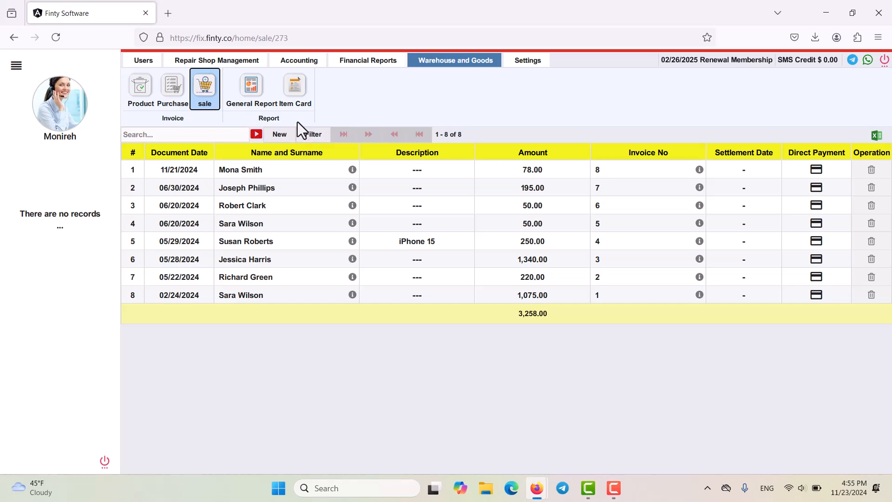
{"action": "left_click", "coordinate": [280, 136]}
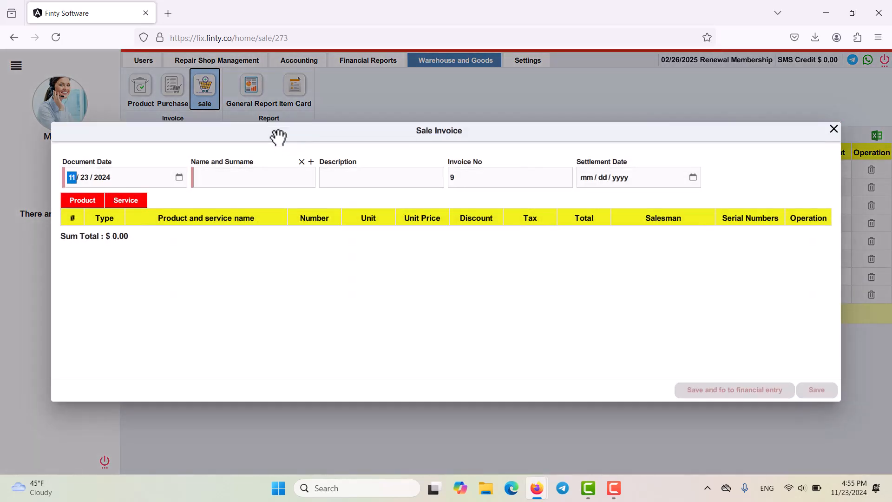
{"action": "left_click", "coordinate": [261, 176]}
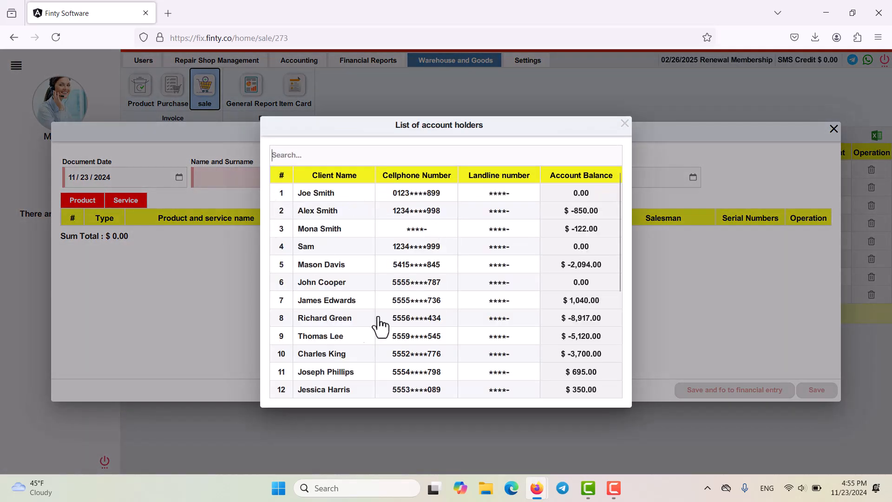
{"action": "left_click", "coordinate": [322, 281]}
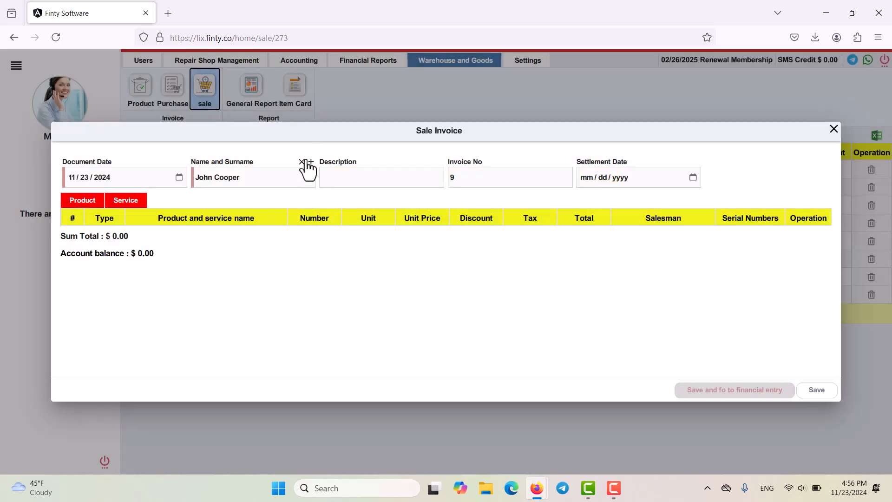
{"action": "left_click", "coordinate": [311, 162]}
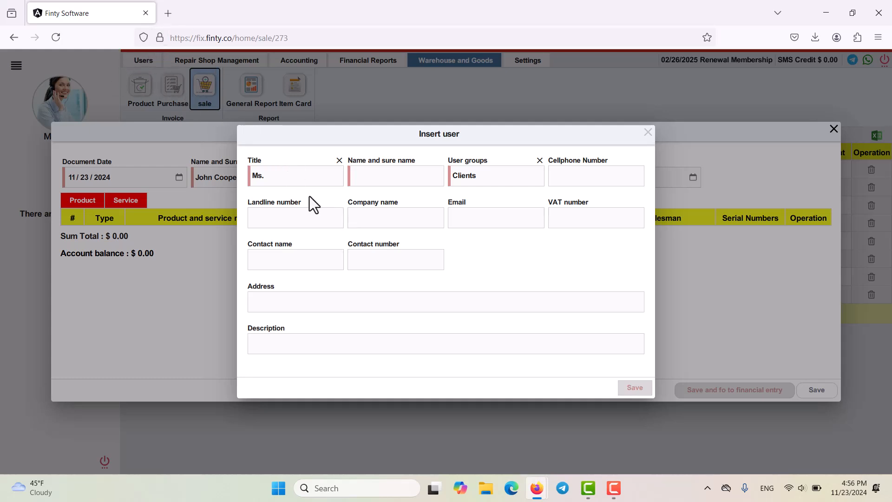
{"action": "left_click", "coordinate": [648, 133]}
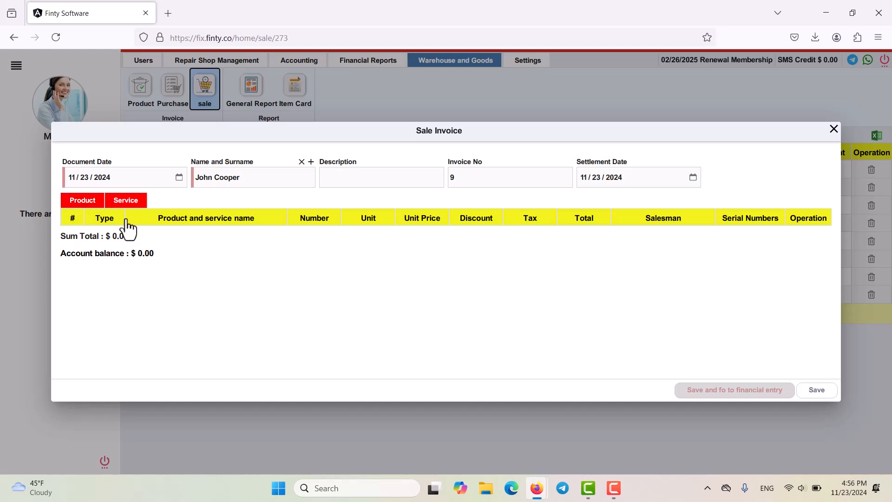
Step: Add one iphone 7 to the sale invoice at a selling price of 200.00 with the 30% Tax type
{"action": "left_click", "coordinate": [79, 204]}
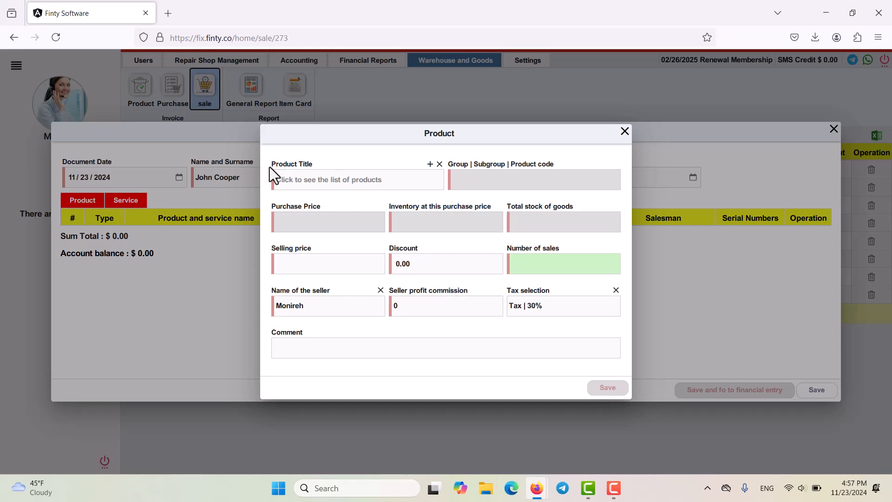
{"action": "left_click", "coordinate": [327, 181]}
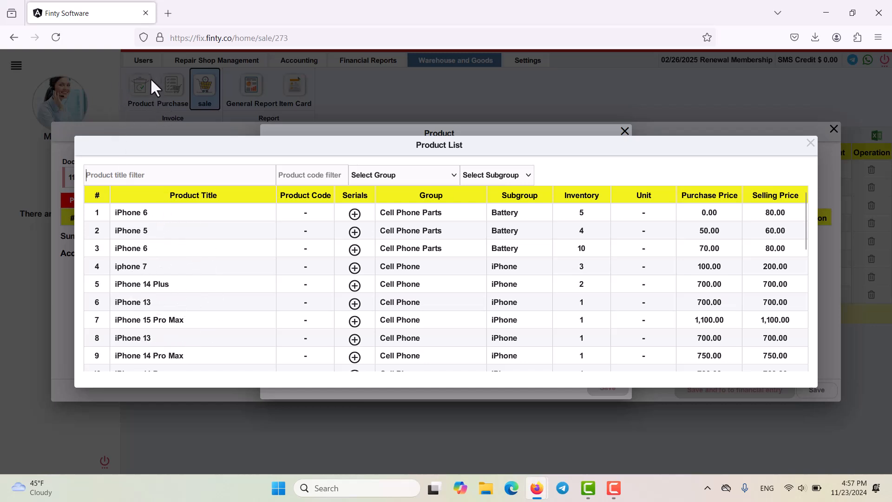
{"action": "left_click", "coordinate": [134, 268]}
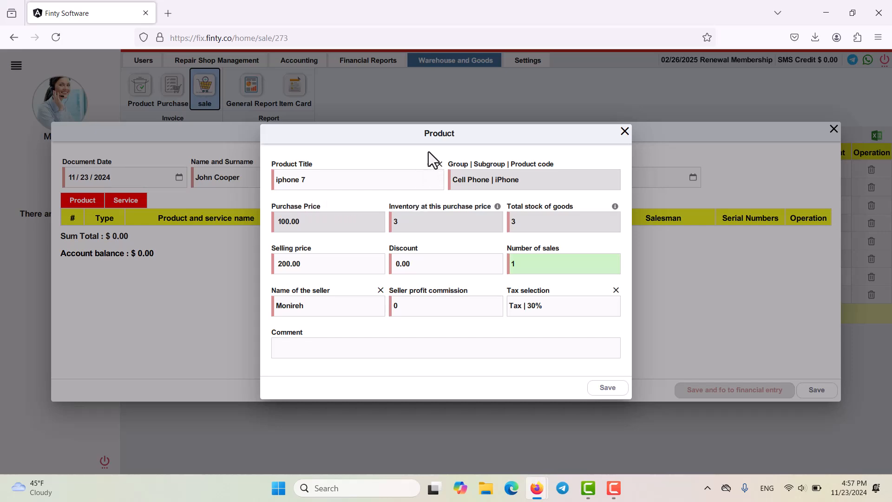
{"action": "left_click", "coordinate": [429, 164]}
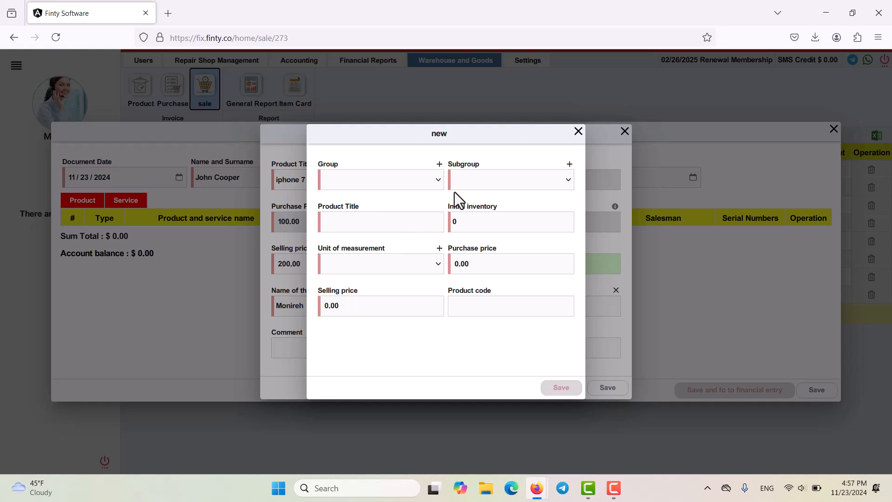
{"action": "left_click", "coordinate": [578, 132]}
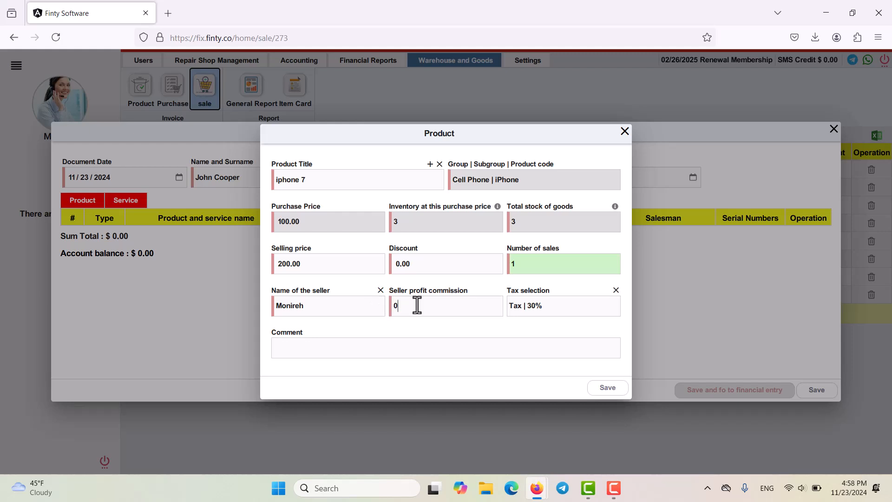
{"action": "left_click", "coordinate": [551, 306]}
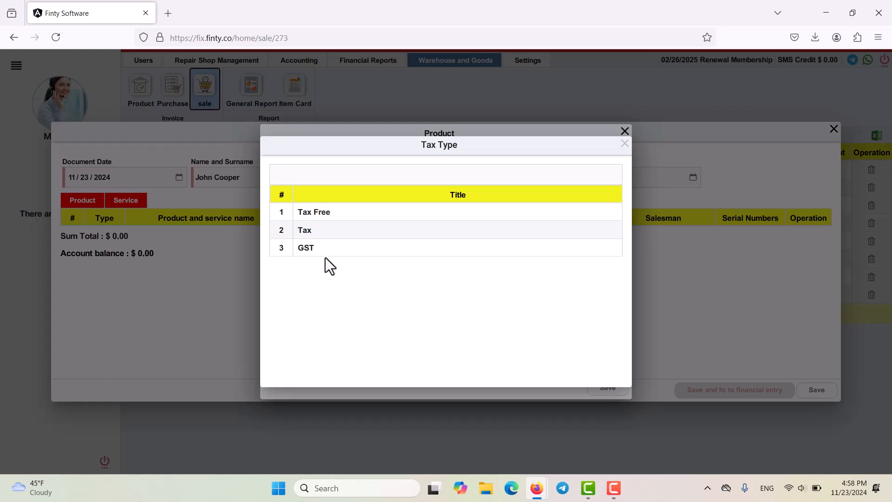
{"action": "left_click", "coordinate": [625, 144]}
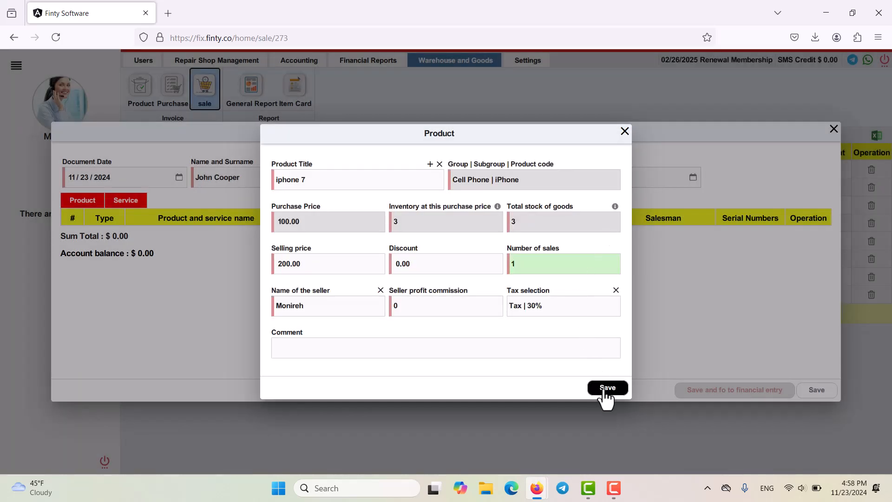
{"action": "left_click", "coordinate": [606, 395]}
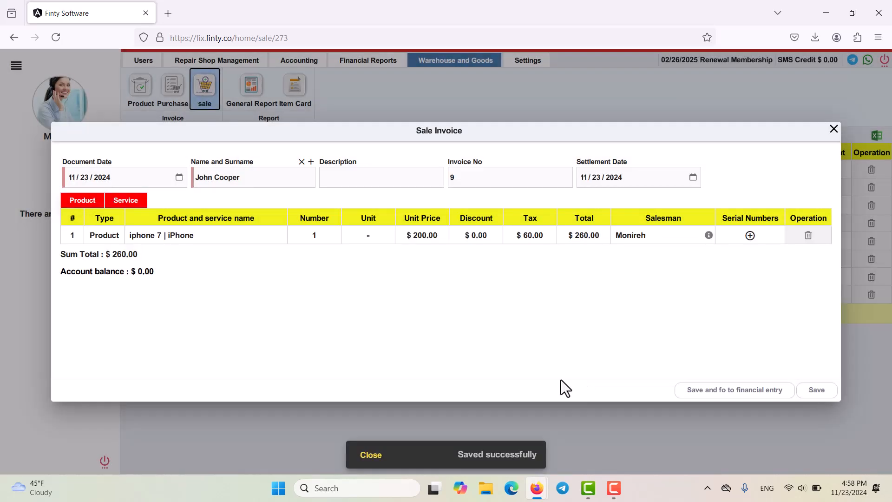
Step: Begin a service line on the invoice with Battery replacement as the service, and view the form for new services
{"action": "left_click", "coordinate": [132, 201]}
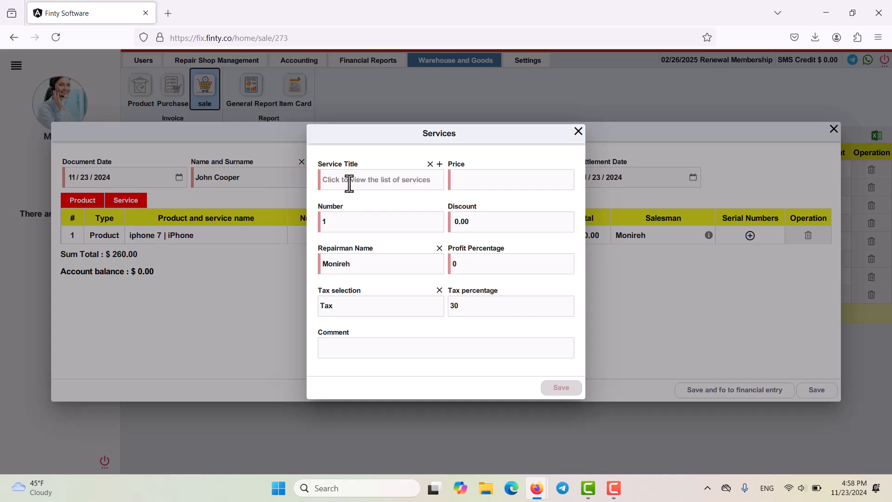
{"action": "left_click", "coordinate": [364, 182]}
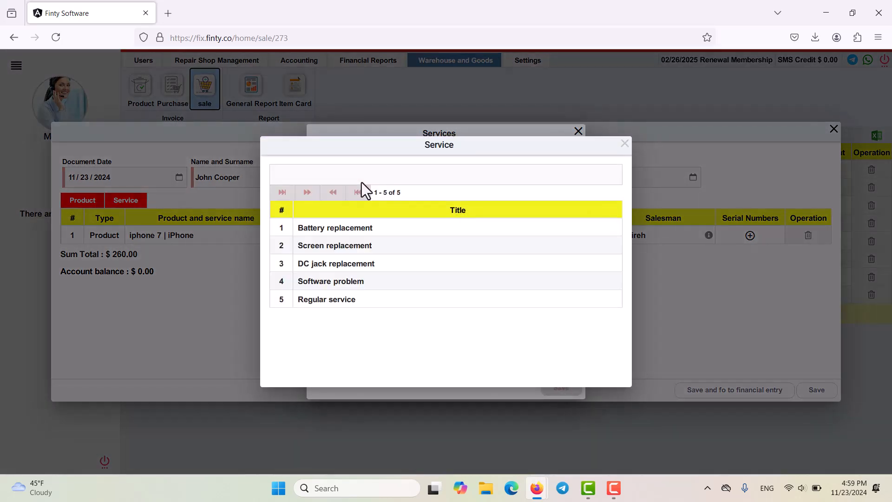
{"action": "left_click", "coordinate": [341, 228]}
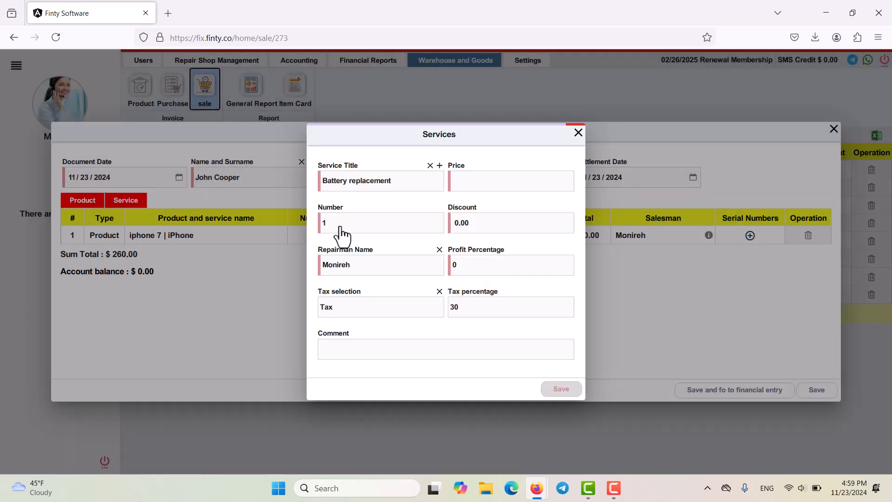
{"action": "left_click", "coordinate": [440, 164]}
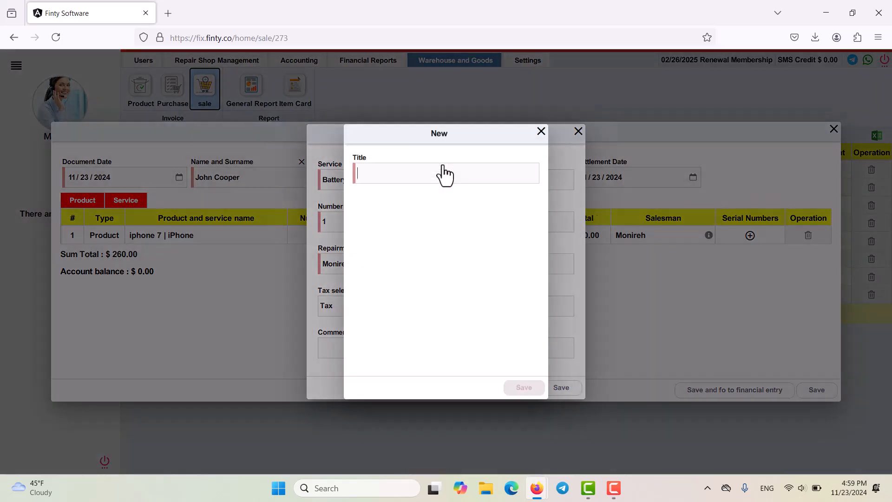
{"action": "left_click", "coordinate": [541, 132]}
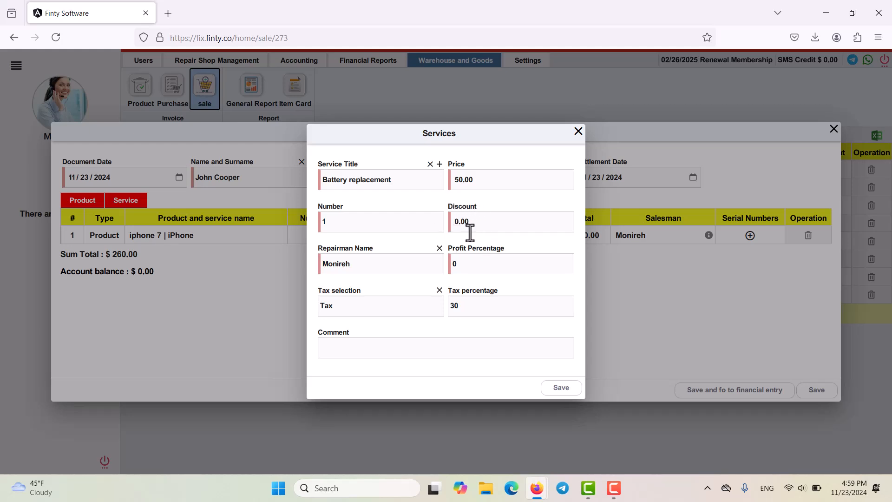
Step: Assign the second listed repairman to the Battery replacement service, keep the Tax type, and save the service line
{"action": "left_click", "coordinate": [392, 266]}
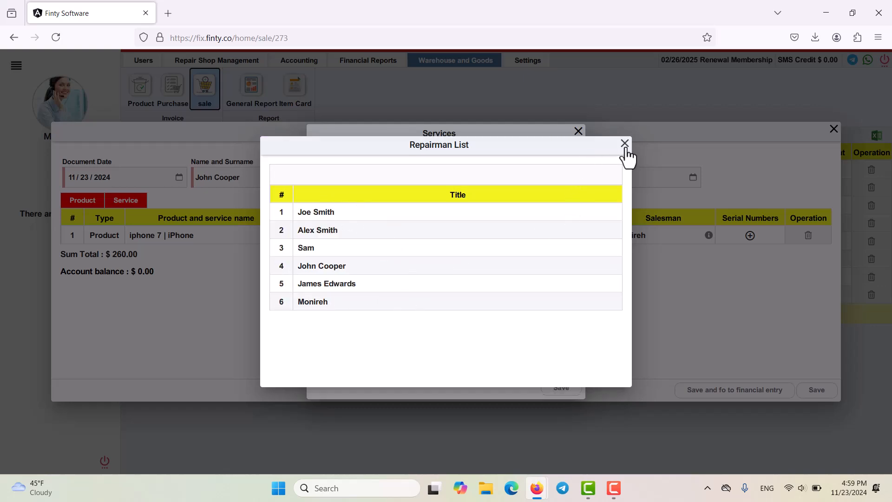
{"action": "left_click", "coordinate": [326, 232]}
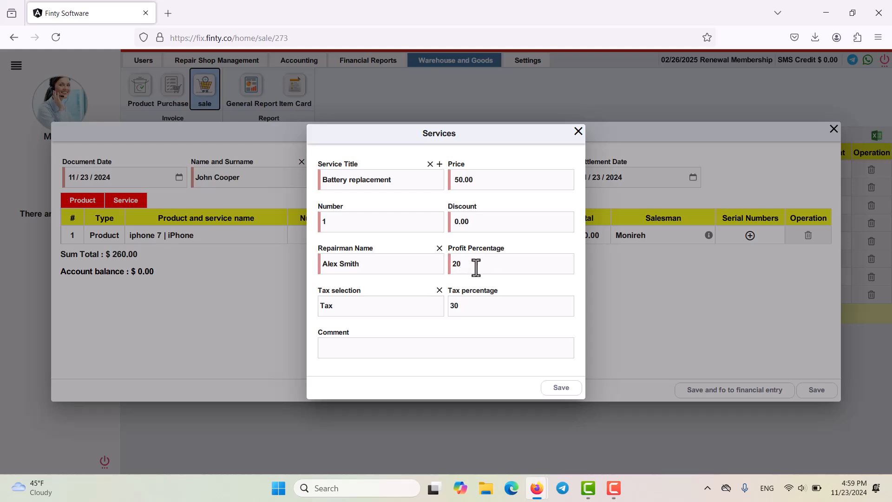
{"action": "left_click", "coordinate": [357, 305]}
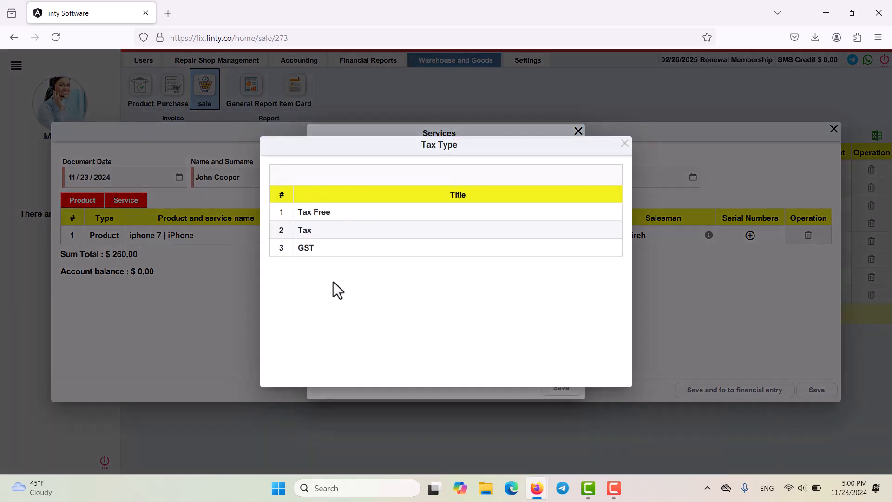
{"action": "left_click", "coordinate": [624, 144]}
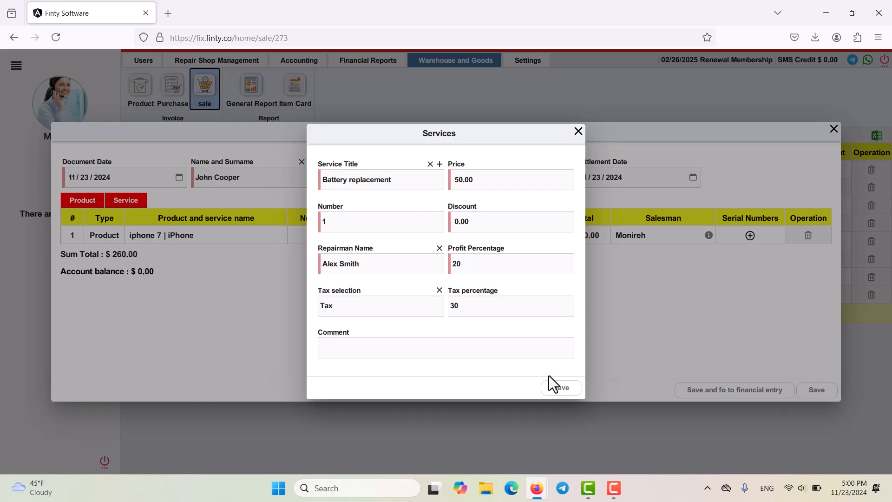
{"action": "left_click", "coordinate": [559, 388]}
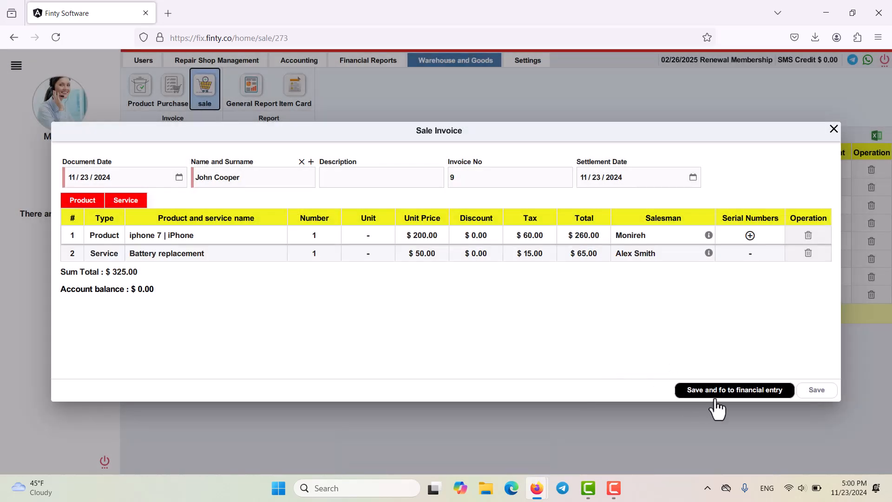
Step: Save the invoice with its financial entry, recording a $325.00 bank receipt to the HSBC account
{"action": "left_click", "coordinate": [730, 392]}
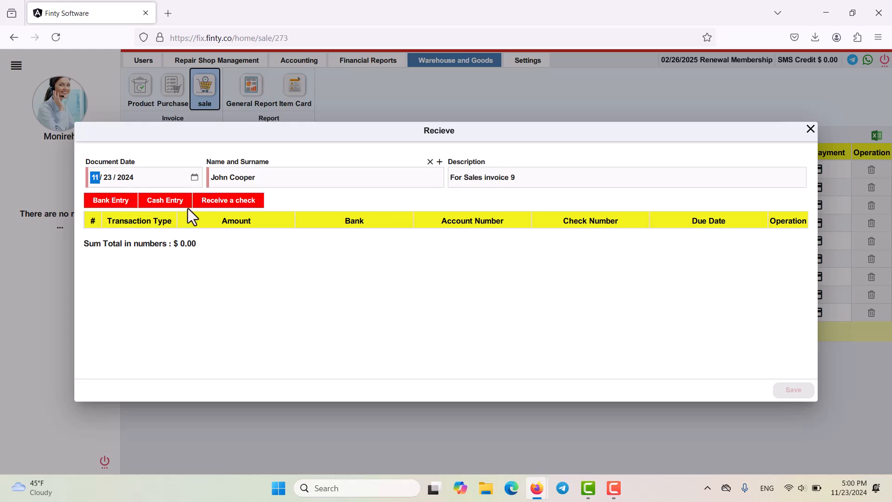
{"action": "left_click", "coordinate": [129, 206]}
{"action": "left_click", "coordinate": [376, 175]}
{"action": "left_click", "coordinate": [571, 392]}
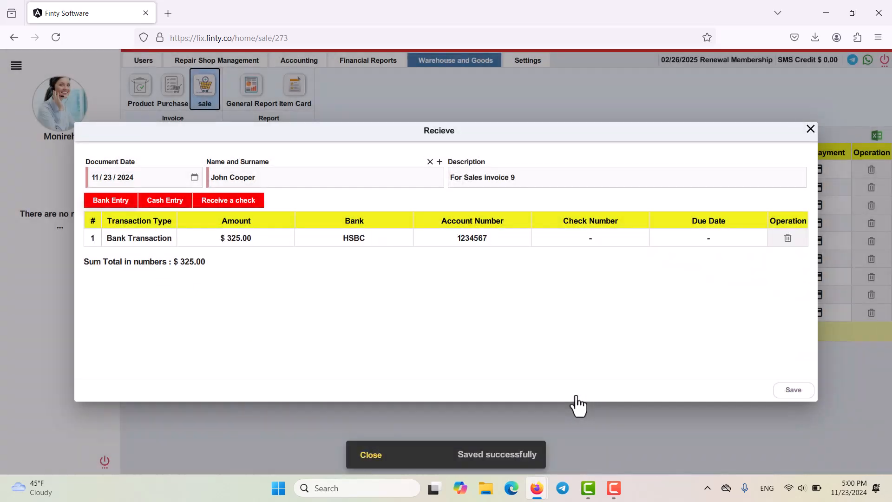
{"action": "left_click", "coordinate": [803, 396]}
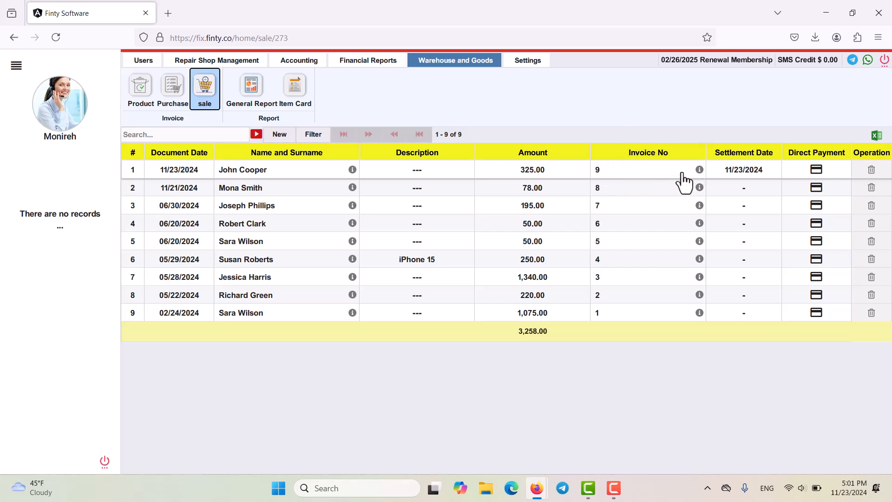
Step: View the print version of sale invoice 9, check its receipt-printer layout, and return to the first full-page layout
{"action": "left_click", "coordinate": [699, 171]}
{"action": "left_click", "coordinate": [717, 187]}
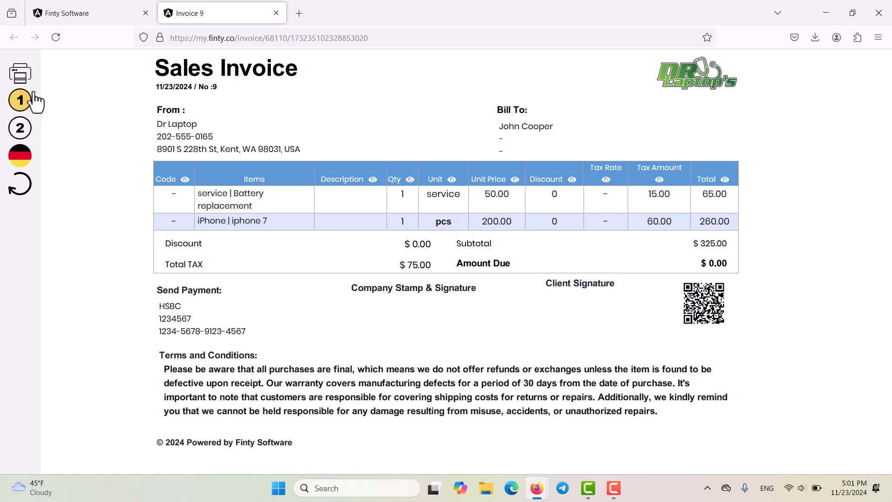
{"action": "left_click", "coordinate": [21, 131]}
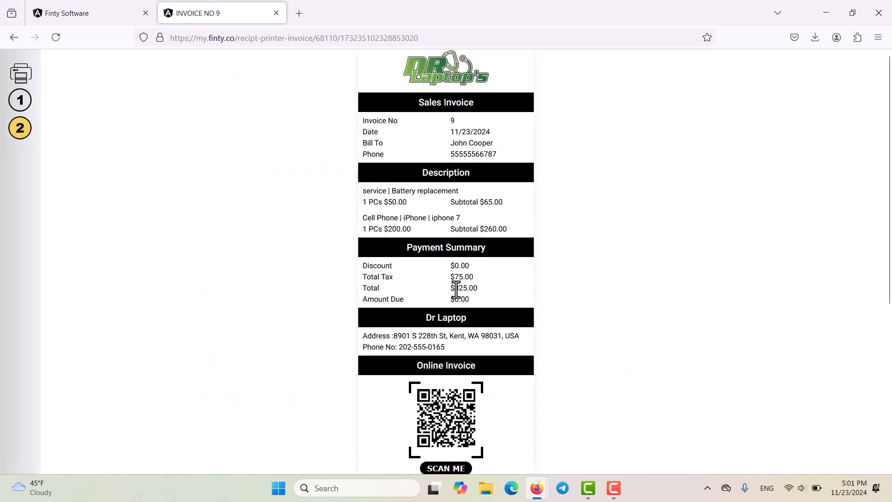
{"action": "scroll", "coordinate": [458, 349], "scroll_direction": "down", "scroll_amount": 5}
{"action": "scroll", "coordinate": [457, 346], "scroll_direction": "up", "scroll_amount": 2}
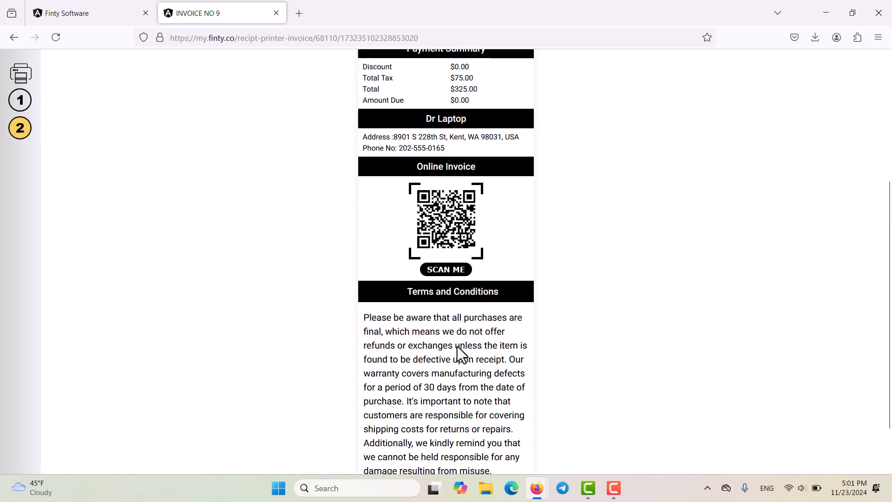
{"action": "scroll", "coordinate": [456, 344], "scroll_direction": "up", "scroll_amount": 3}
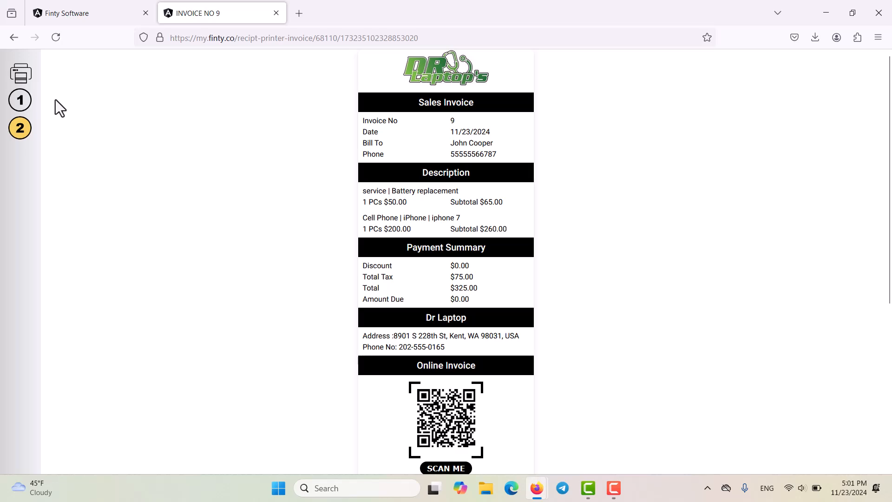
{"action": "left_click", "coordinate": [27, 100]}
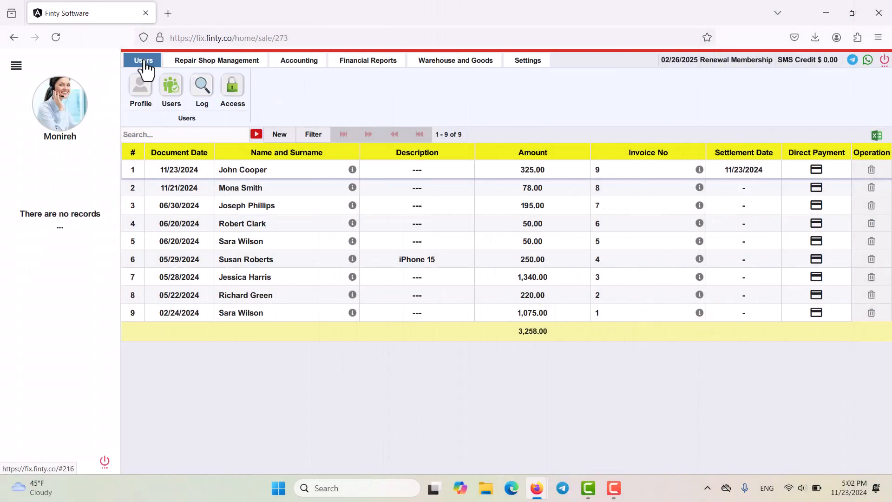
Step: Review the contract terms in the account profile, including the Purchase Invoice Terms, and close the profile without changes
{"action": "left_click", "coordinate": [147, 102]}
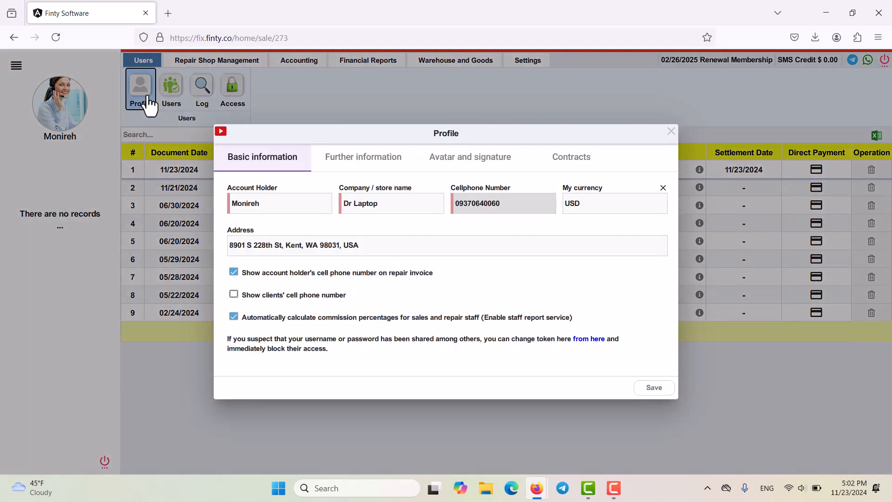
{"action": "left_click", "coordinate": [579, 170]}
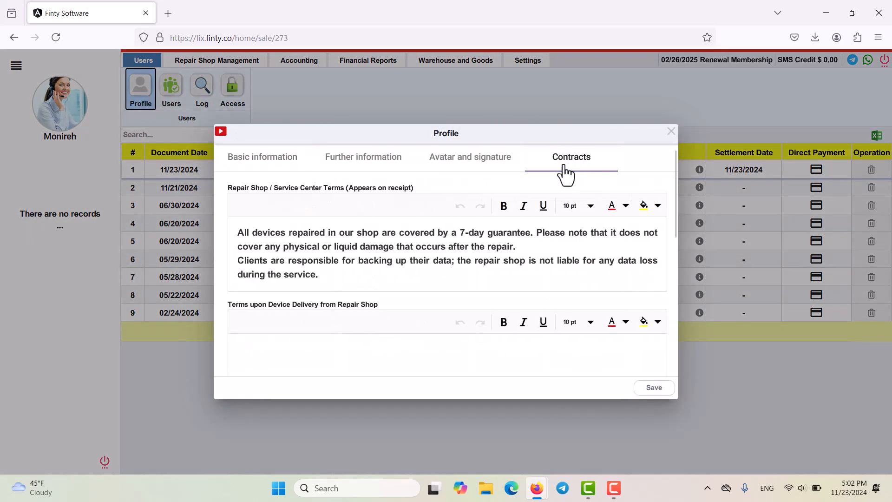
{"action": "scroll", "coordinate": [290, 289], "scroll_direction": "down", "scroll_amount": 10}
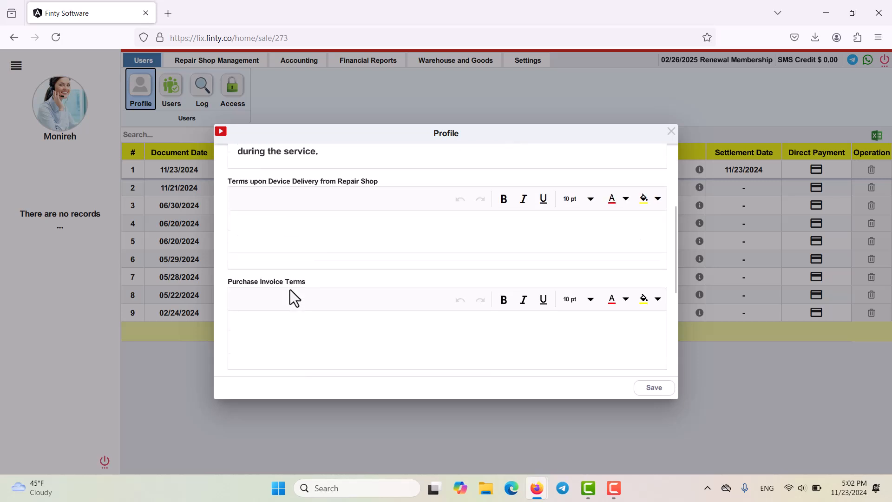
{"action": "scroll", "coordinate": [289, 289], "scroll_direction": "up", "scroll_amount": 10}
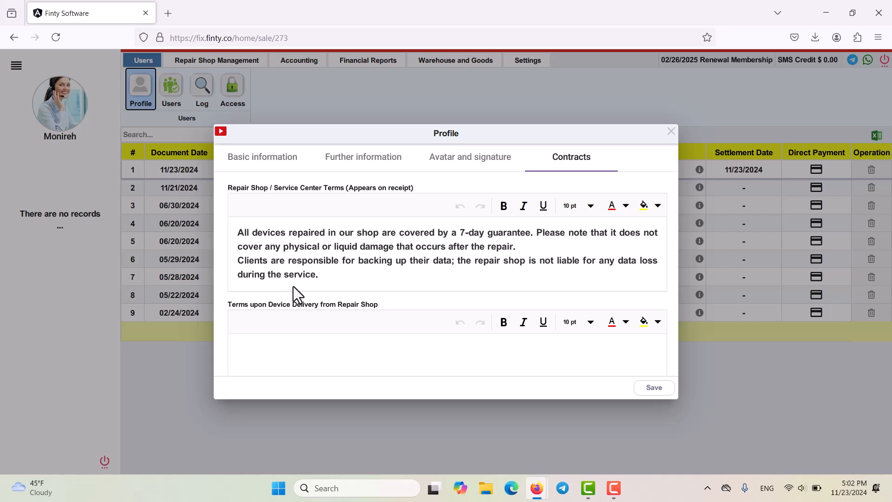
{"action": "left_click", "coordinate": [671, 132]}
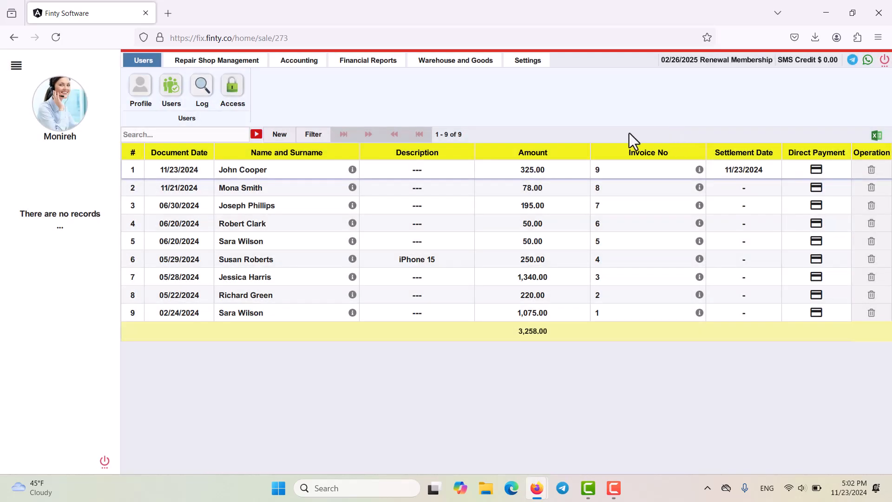